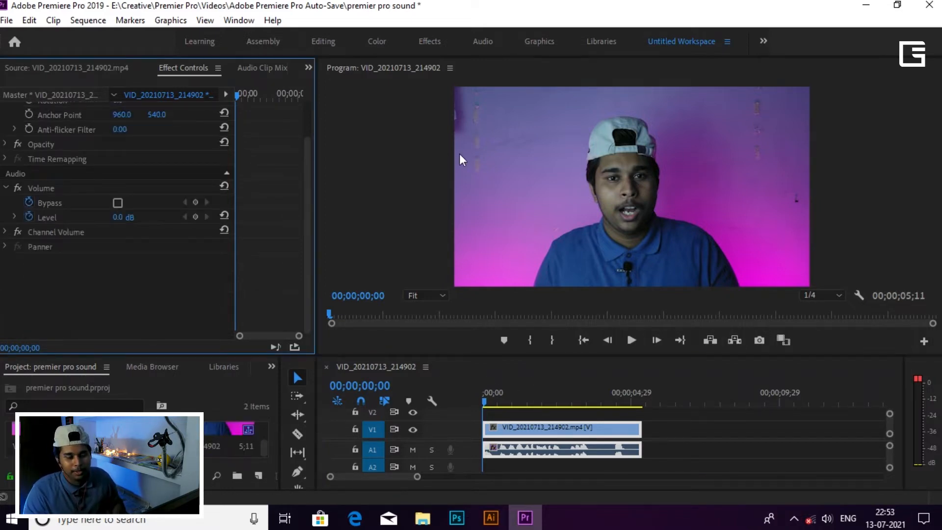
- Play the clip to hear its original audio, and return the playhead to the start of the sequence
{"action": "key", "text": "space"}
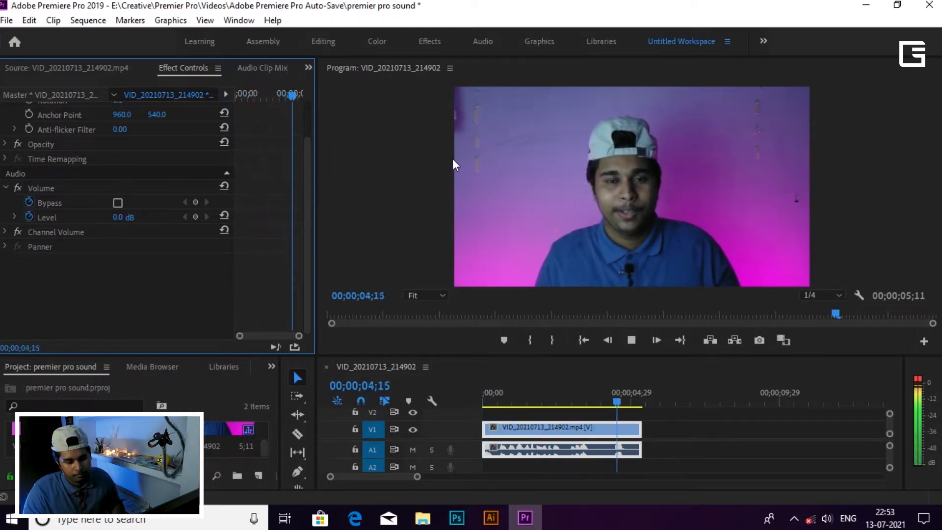
{"action": "key", "text": "space"}
{"action": "key", "text": "space"}
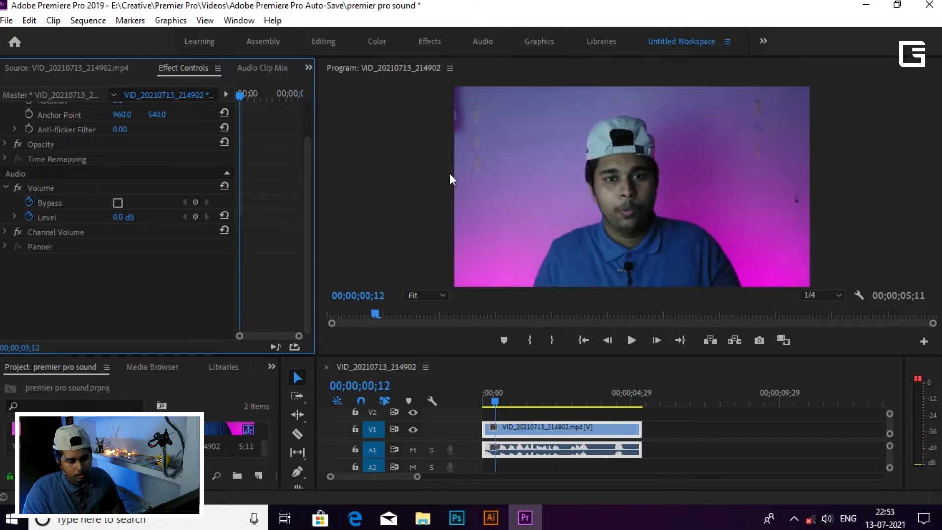
{"action": "left_click_drag", "start_coordinate": [492, 399], "coordinate": [478, 394]}
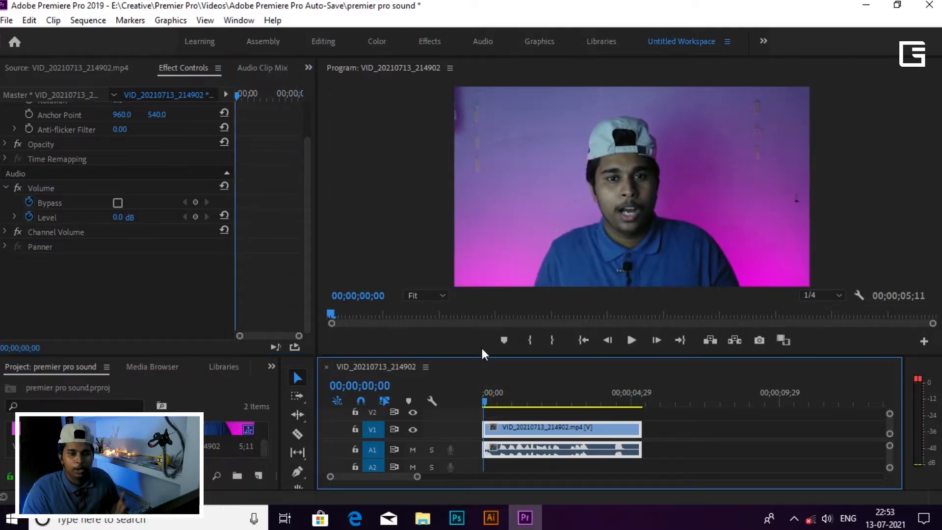
- In the Audio workspace, tag the clip as Dialogue and enable Dynamics under Clarity
{"action": "left_click", "coordinate": [486, 37]}
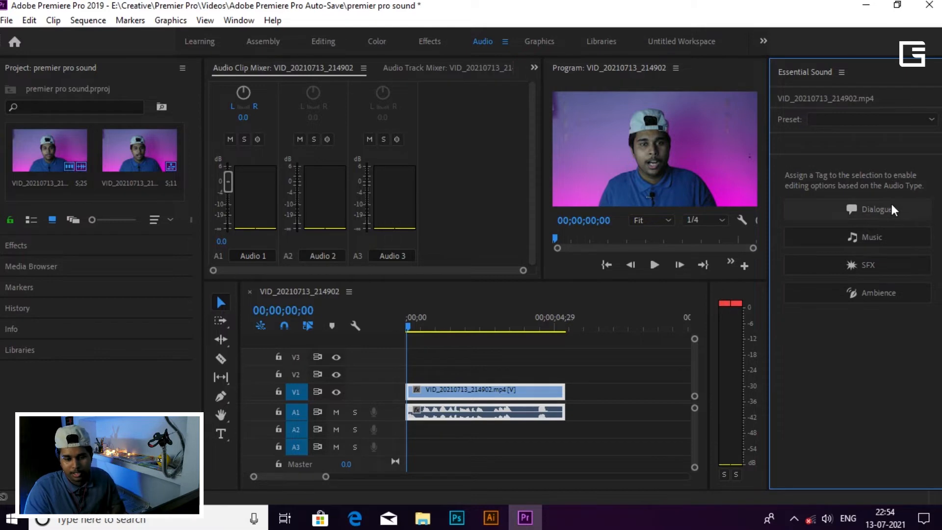
{"action": "left_click", "coordinate": [867, 208]}
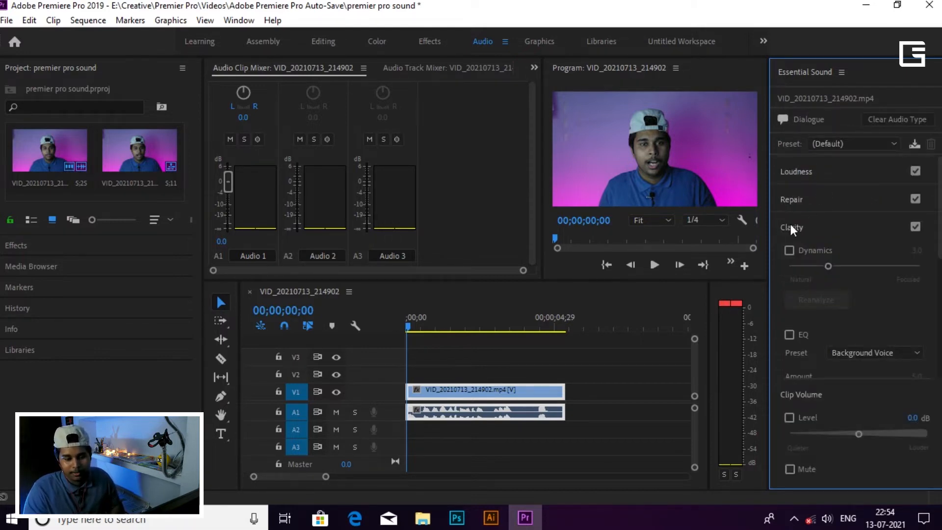
{"action": "left_click", "coordinate": [789, 250]}
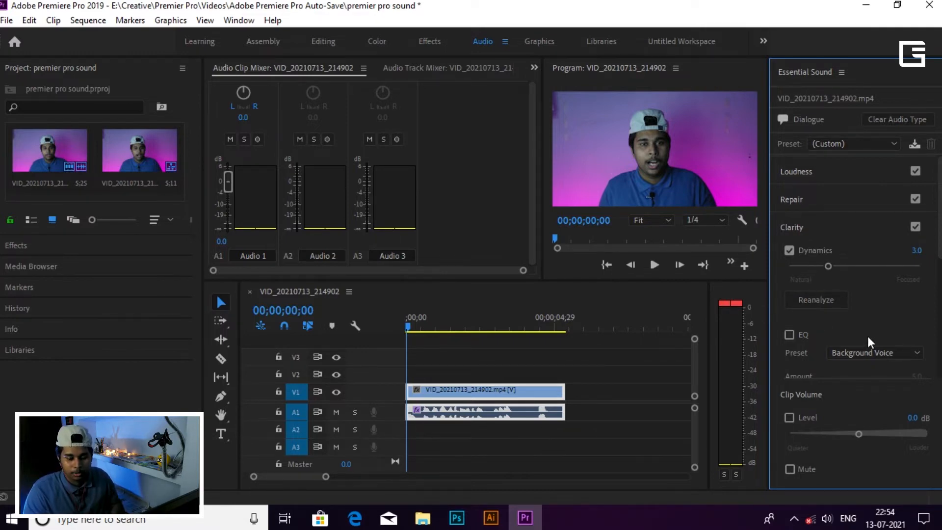
- Enable EQ for the dialogue clip and choose the Podcast Voice preset
{"action": "left_click", "coordinate": [789, 335]}
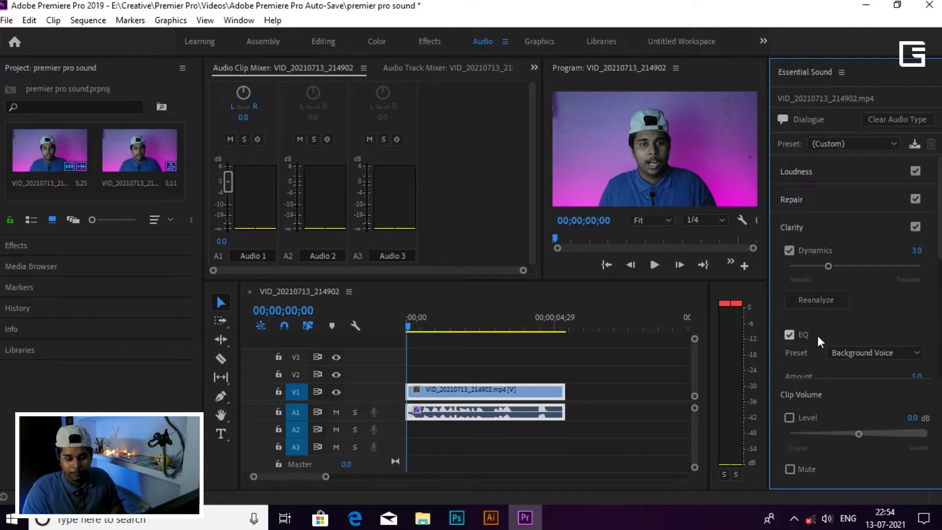
{"action": "left_click", "coordinate": [864, 352]}
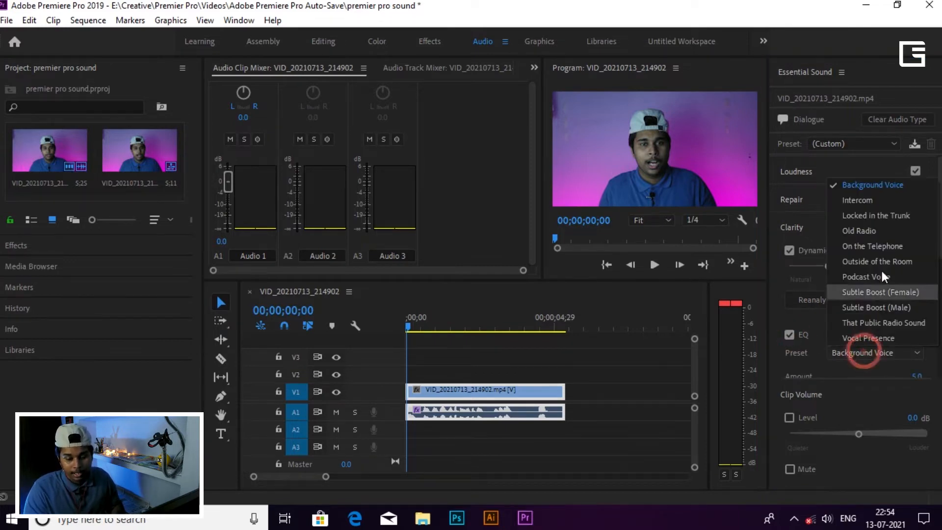
{"action": "left_click", "coordinate": [865, 276]}
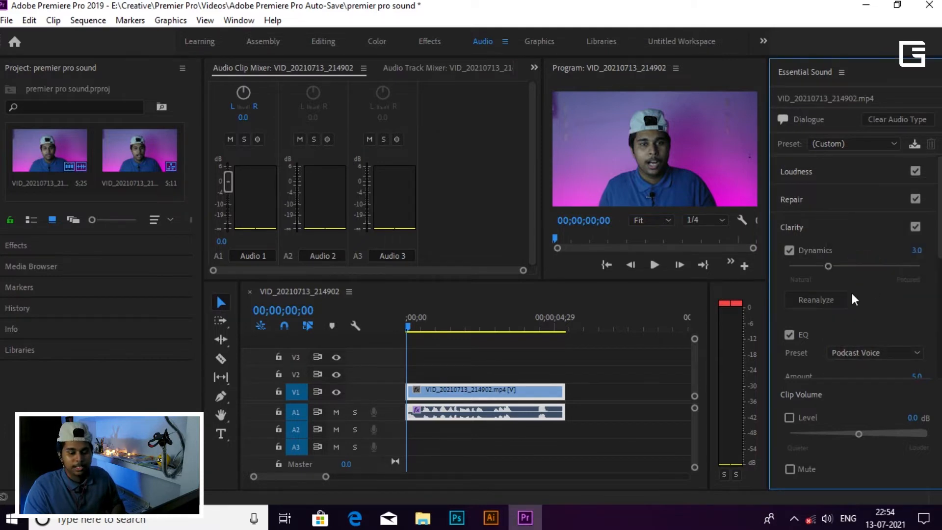
{"action": "scroll", "coordinate": [825, 358], "scroll_direction": "down", "scroll_amount": 3}
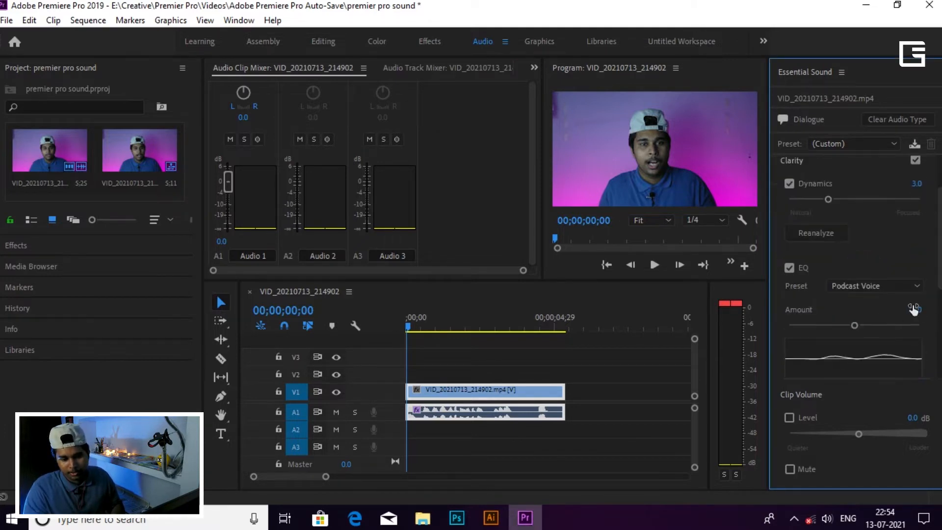
{"action": "scroll", "coordinate": [847, 251], "scroll_direction": "up", "scroll_amount": 3}
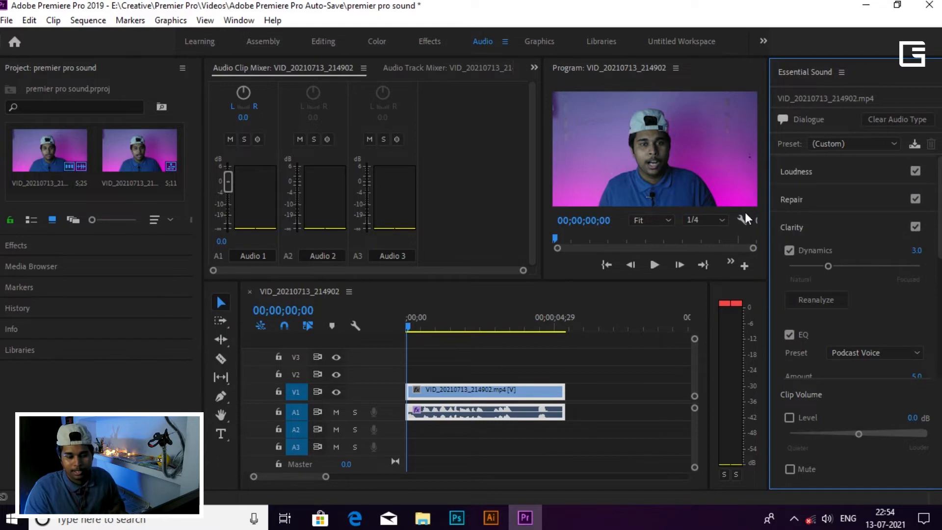
- Switch back to Untitled Workspace and expand the Audio Effects folder in the effects library
{"action": "left_click", "coordinate": [690, 40]}
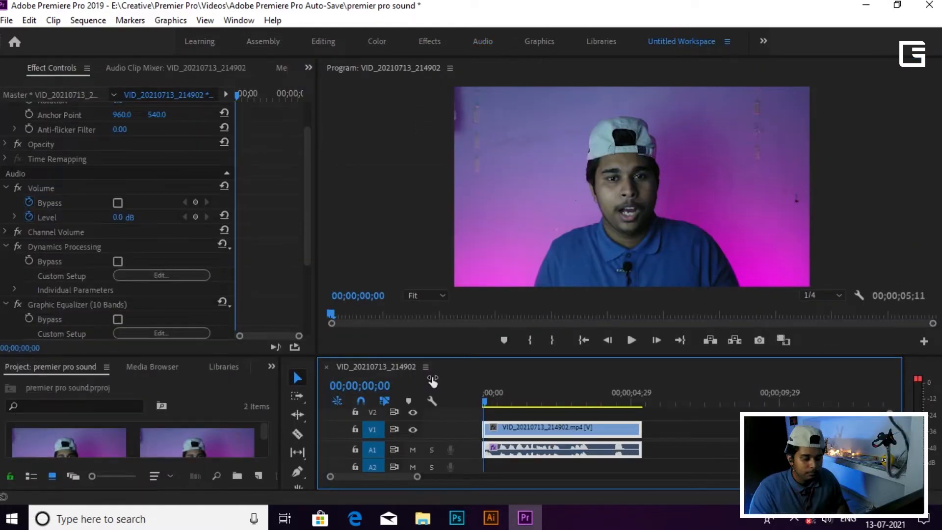
{"action": "left_click", "coordinate": [269, 367]}
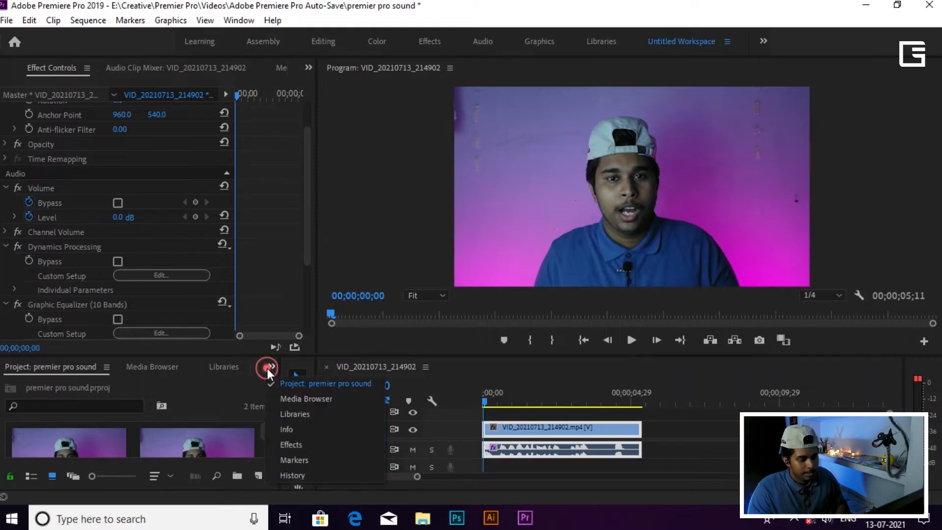
{"action": "left_click", "coordinate": [285, 440]}
{"action": "left_click", "coordinate": [6, 432]}
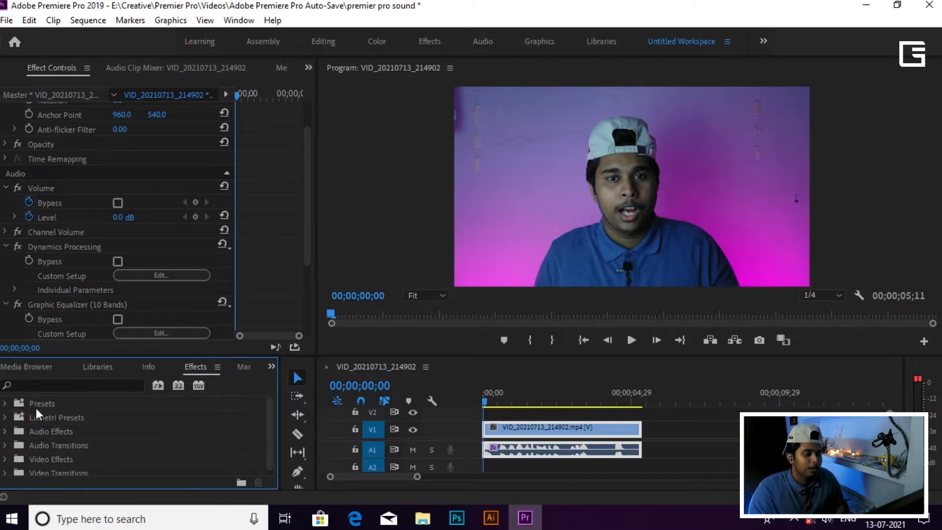
{"action": "left_click", "coordinate": [6, 431]}
- Apply the DeNoise and DeReverb audio effects to the clip on track A1
{"action": "scroll", "coordinate": [69, 437], "scroll_direction": "down", "scroll_amount": 1}
{"action": "scroll", "coordinate": [70, 439], "scroll_direction": "down", "scroll_amount": 1}
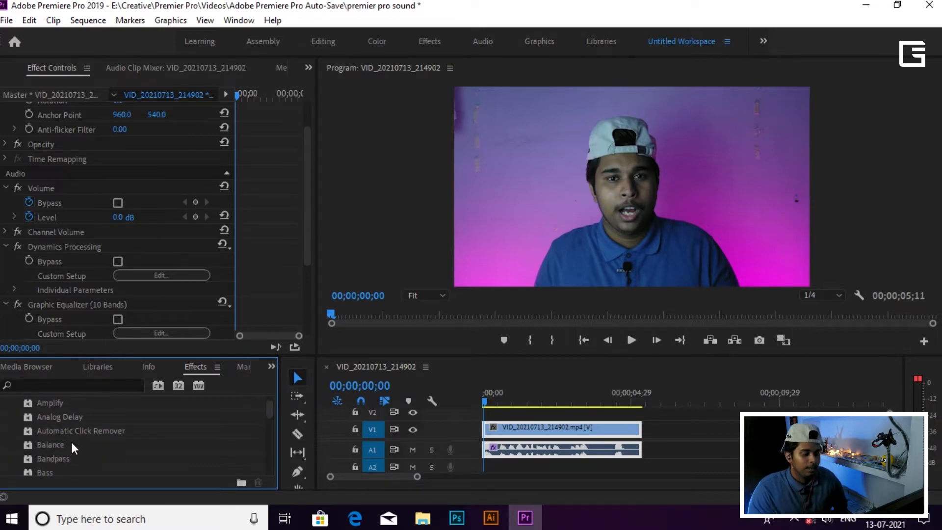
{"action": "scroll", "coordinate": [73, 444], "scroll_direction": "down", "scroll_amount": 3}
{"action": "scroll", "coordinate": [76, 440], "scroll_direction": "down", "scroll_amount": 2}
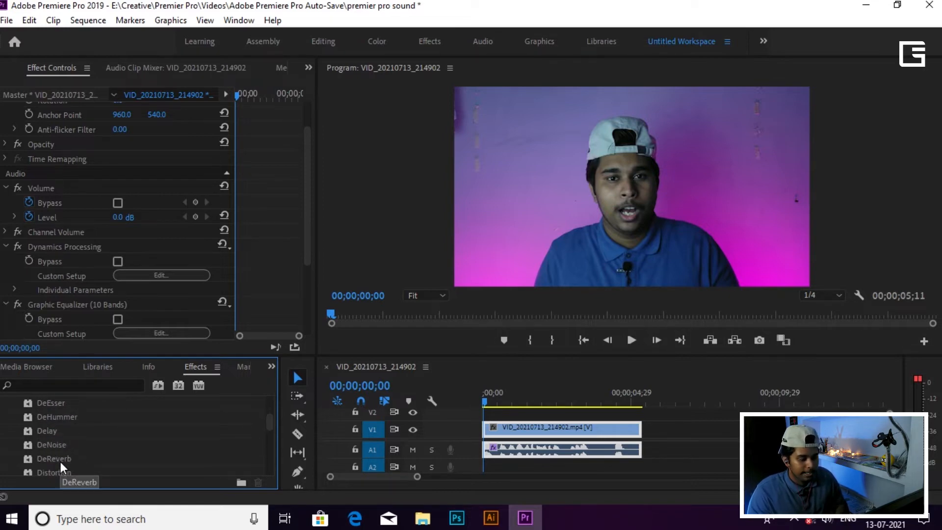
{"action": "left_click_drag", "start_coordinate": [55, 444], "coordinate": [517, 448]}
{"action": "left_click_drag", "start_coordinate": [100, 459], "coordinate": [537, 448]}
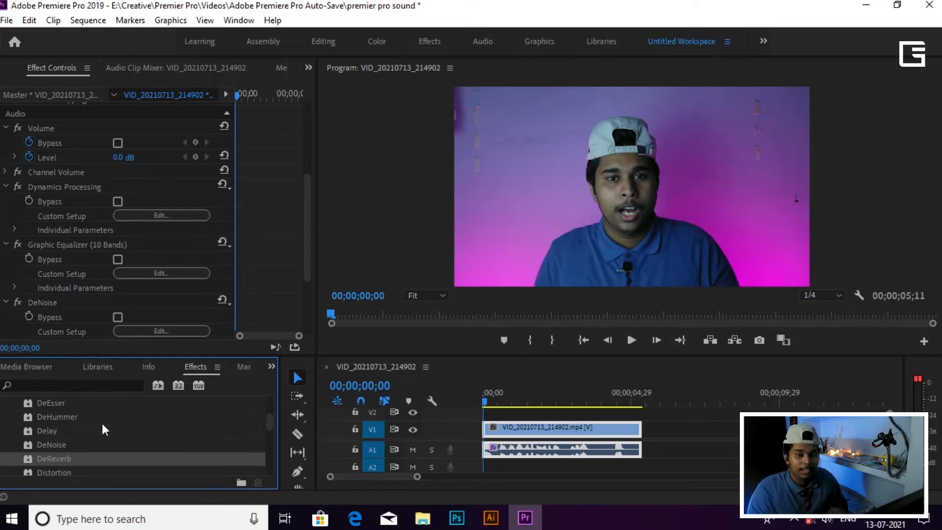
- Apply the Multiband Compressor effect to the audio clip on track A1
{"action": "scroll", "coordinate": [94, 442], "scroll_direction": "down", "scroll_amount": 2}
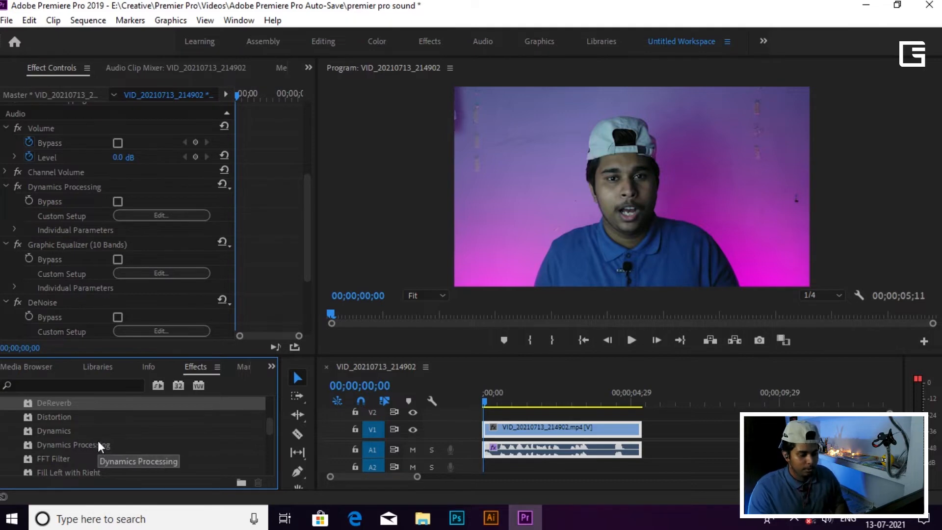
{"action": "scroll", "coordinate": [97, 441], "scroll_direction": "down", "scroll_amount": 6}
{"action": "scroll", "coordinate": [97, 444], "scroll_direction": "down", "scroll_amount": 1}
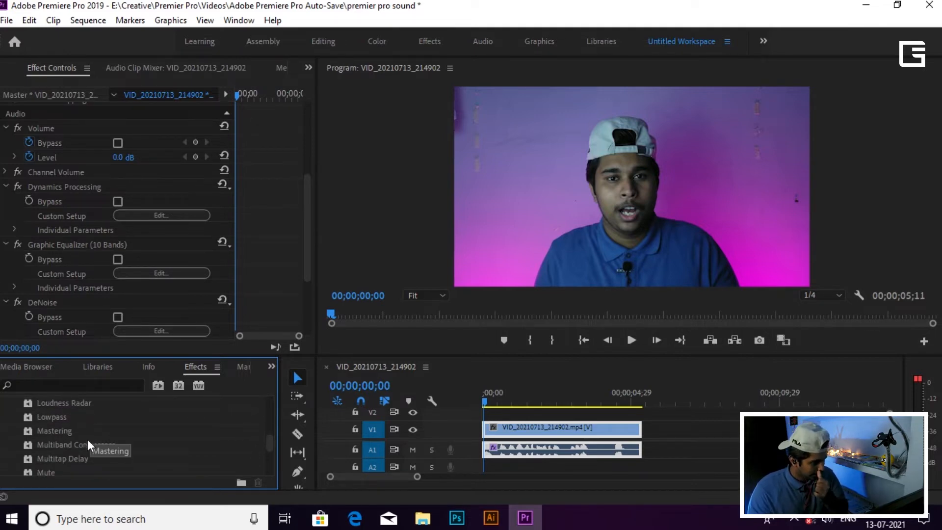
{"action": "left_click_drag", "start_coordinate": [104, 443], "coordinate": [521, 451]}
- Apply the Parametric Equalizer effect to the audio clip on track A1
{"action": "scroll", "coordinate": [122, 449], "scroll_direction": "down", "scroll_amount": 4}
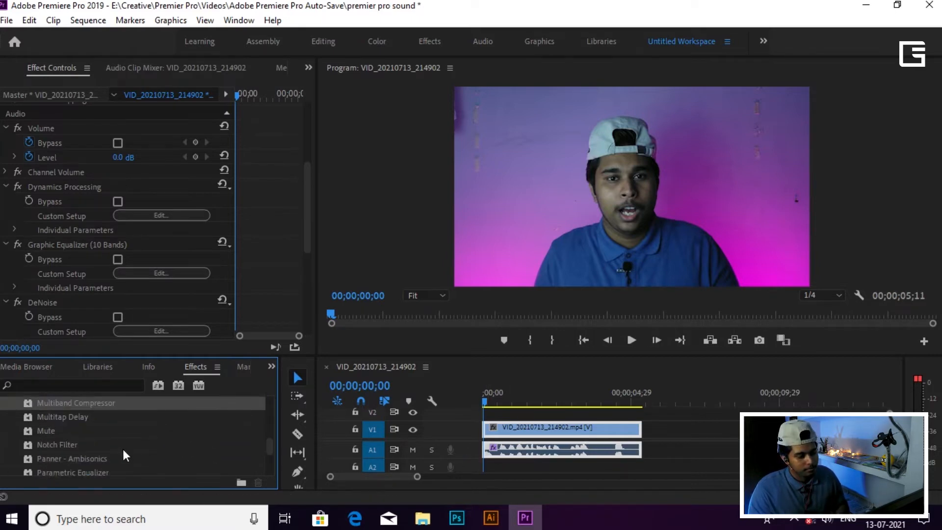
{"action": "scroll", "coordinate": [110, 447], "scroll_direction": "down", "scroll_amount": 5}
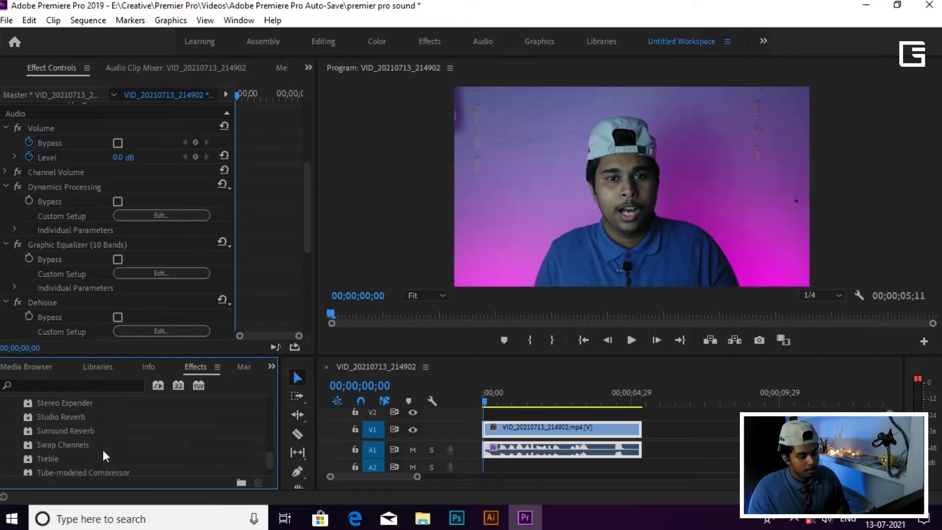
{"action": "scroll", "coordinate": [102, 449], "scroll_direction": "up", "scroll_amount": 3}
{"action": "scroll", "coordinate": [99, 449], "scroll_direction": "up", "scroll_amount": 3}
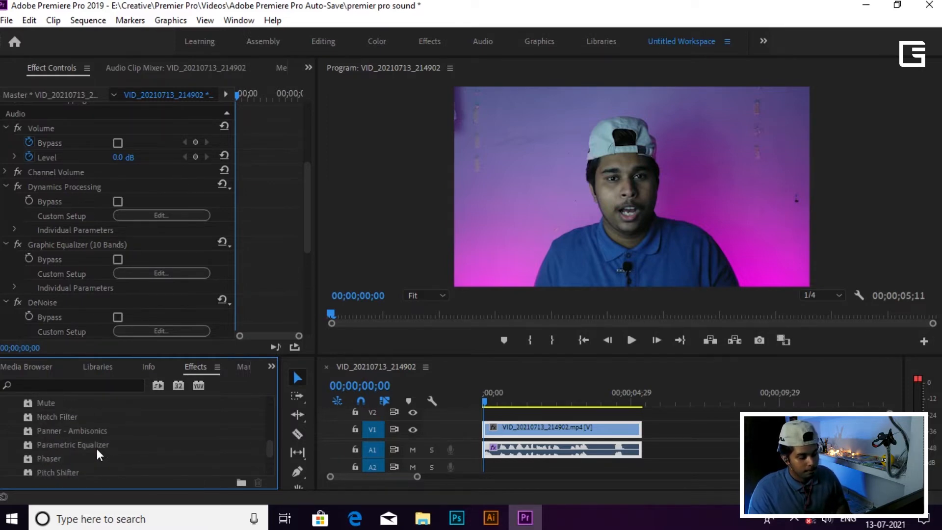
{"action": "left_click_drag", "start_coordinate": [99, 444], "coordinate": [516, 448]}
- Bring back the project bin and show the effect controls of the clip in the timeline
{"action": "left_click", "coordinate": [271, 366]}
{"action": "left_click", "coordinate": [287, 380]}
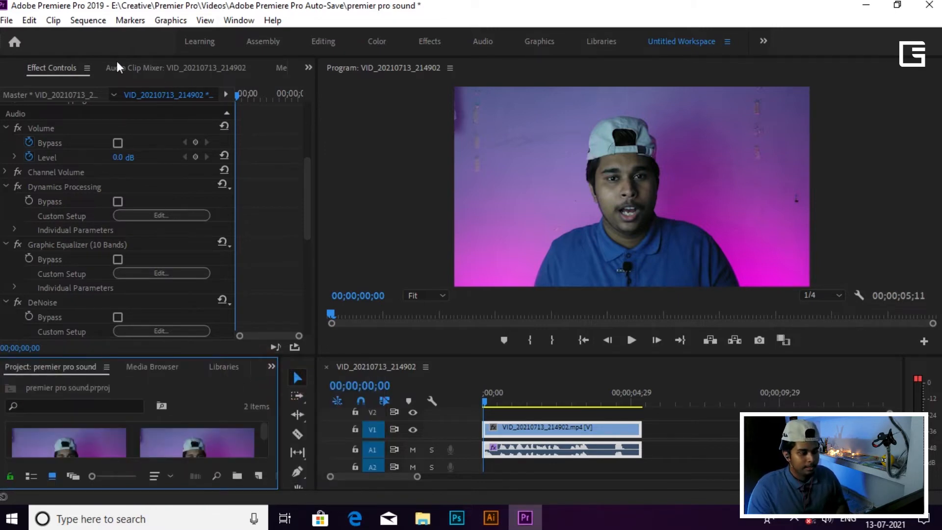
{"action": "left_click", "coordinate": [43, 64]}
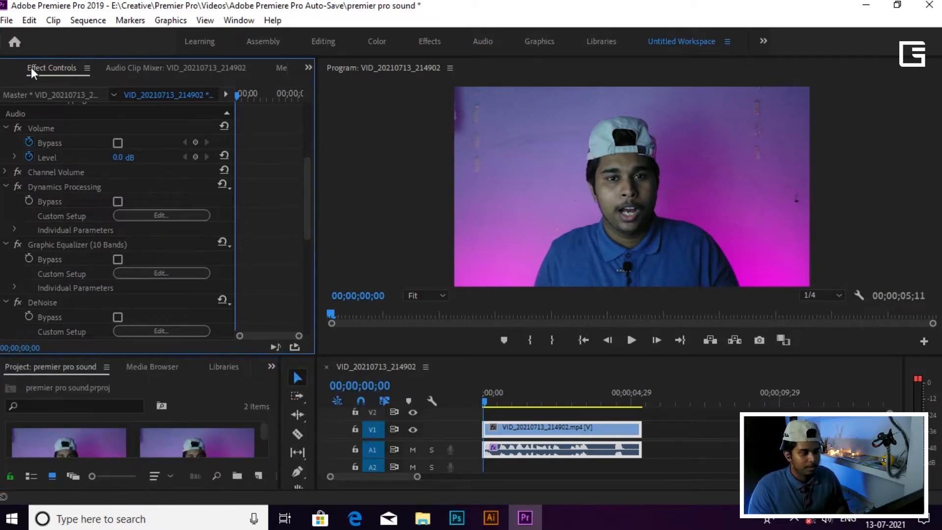
{"action": "left_click", "coordinate": [7, 69]}
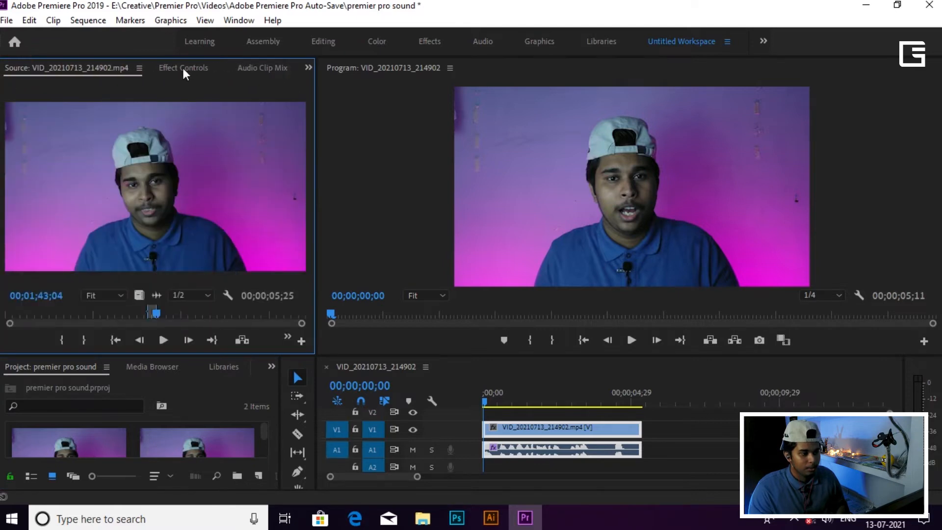
{"action": "left_click", "coordinate": [182, 73]}
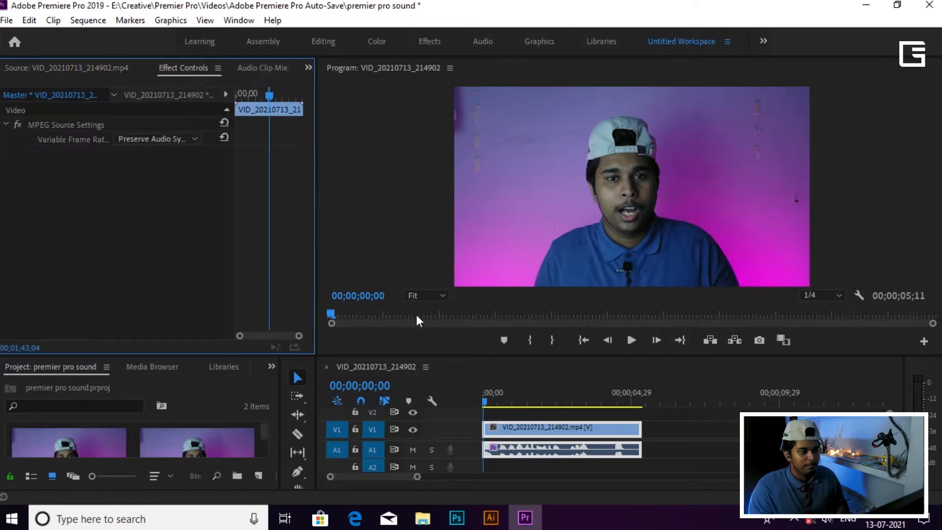
{"action": "left_click", "coordinate": [545, 426]}
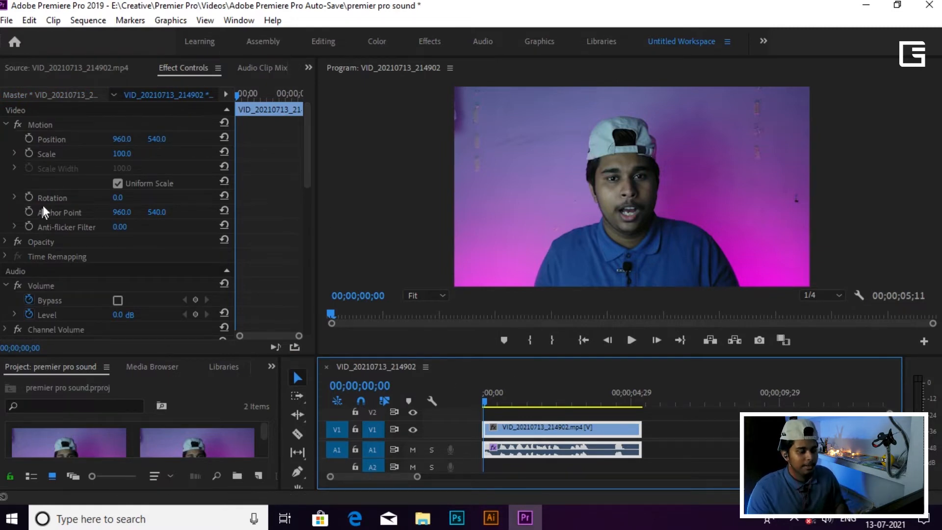
- Review the clip's applied audio effects and inspect the custom setup of Dynamics Processing
{"action": "scroll", "coordinate": [51, 190], "scroll_direction": "down", "scroll_amount": 4}
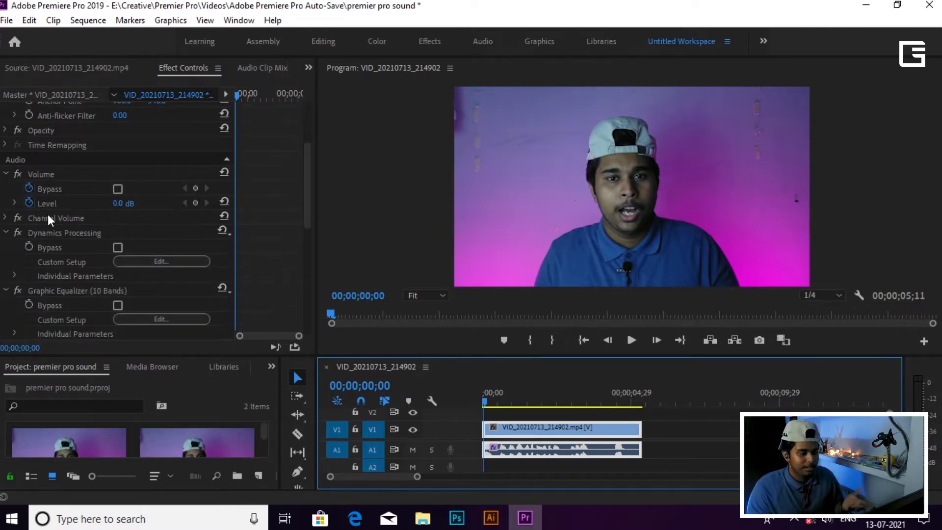
{"action": "scroll", "coordinate": [48, 214], "scroll_direction": "down", "scroll_amount": 2}
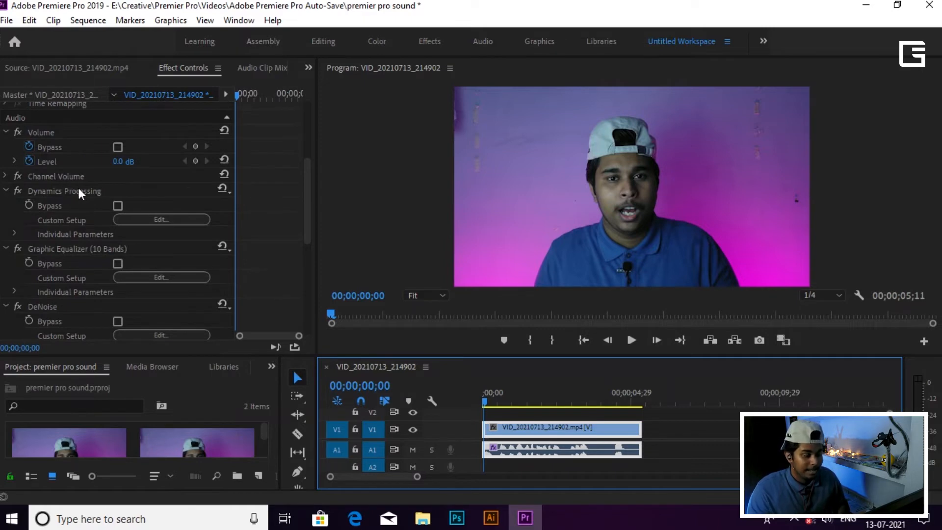
{"action": "scroll", "coordinate": [108, 196], "scroll_direction": "down", "scroll_amount": 10}
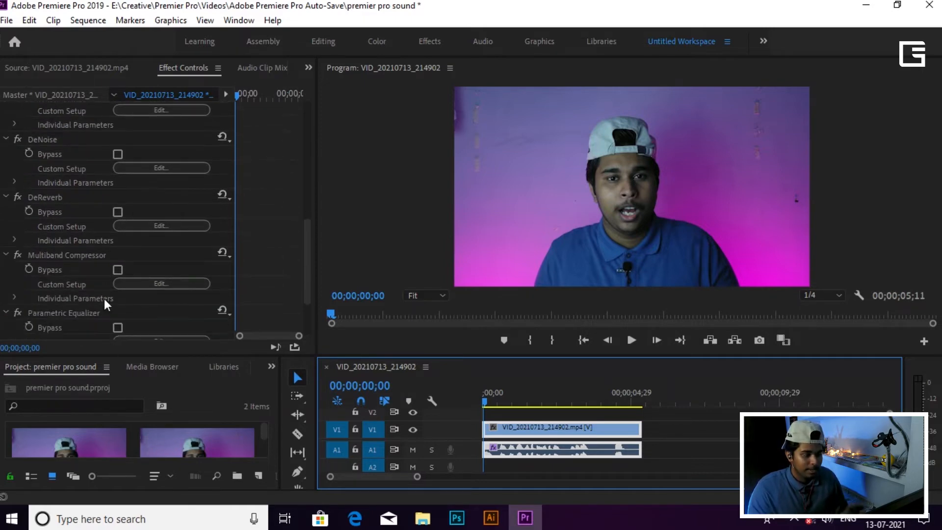
{"action": "scroll", "coordinate": [61, 276], "scroll_direction": "up", "scroll_amount": 10}
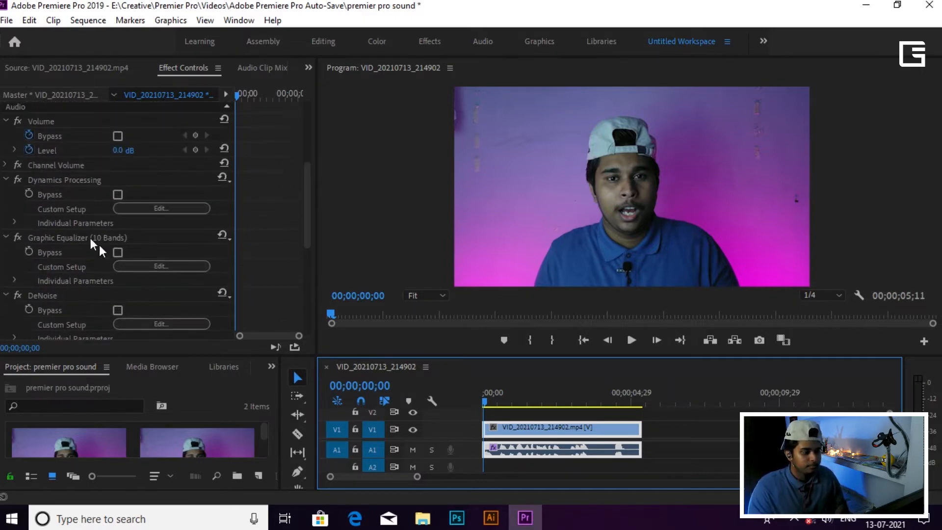
{"action": "left_click", "coordinate": [165, 209]}
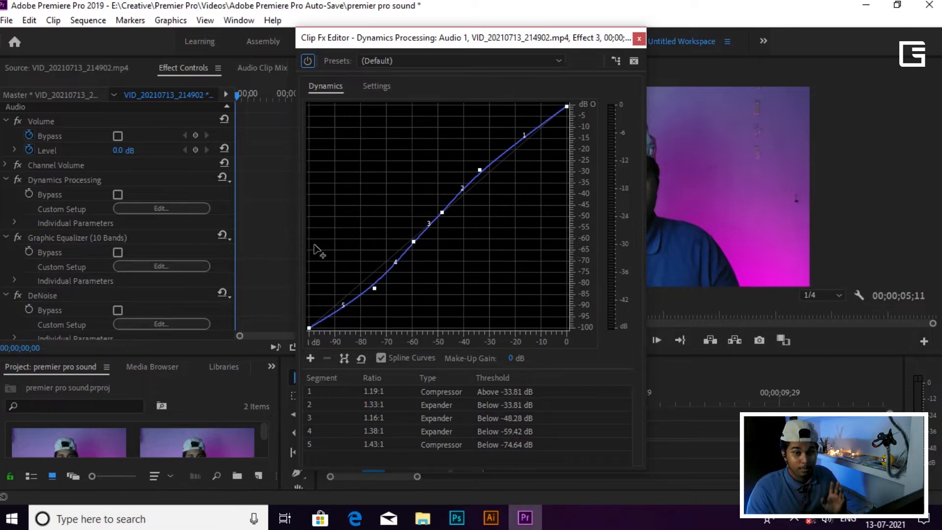
{"action": "left_click", "coordinate": [639, 38]}
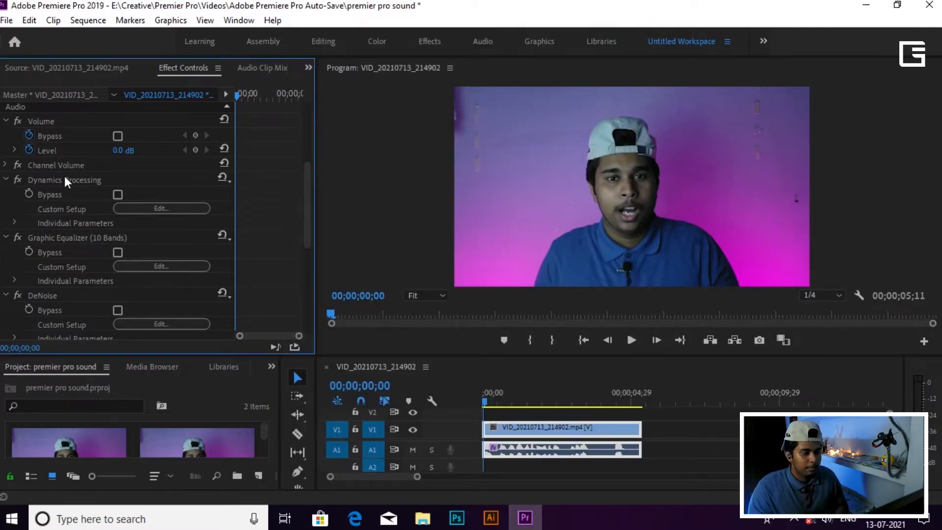
- Set the DeNoise effect's amount to 32% in its custom setup, leaving the processing focus on all frequencies
{"action": "scroll", "coordinate": [79, 247], "scroll_direction": "down", "scroll_amount": 2}
{"action": "scroll", "coordinate": [73, 251], "scroll_direction": "down", "scroll_amount": 2}
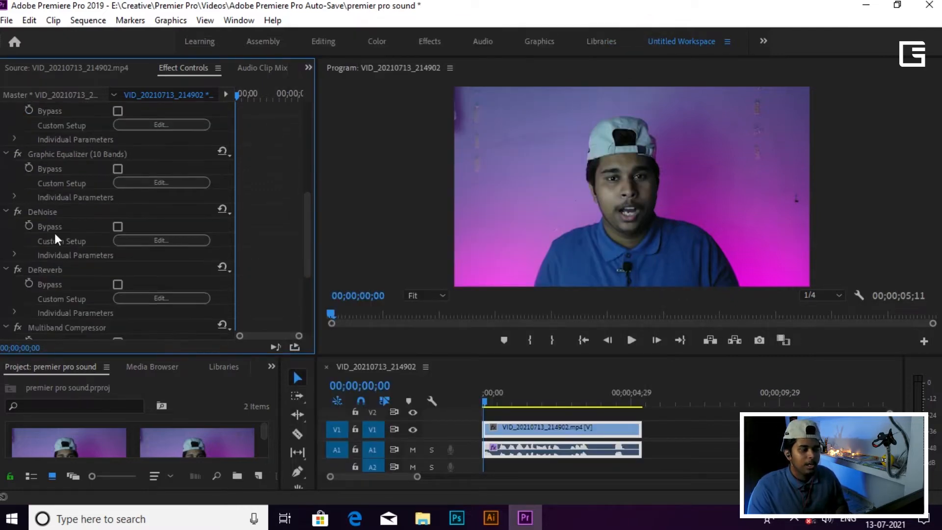
{"action": "left_click", "coordinate": [156, 240]}
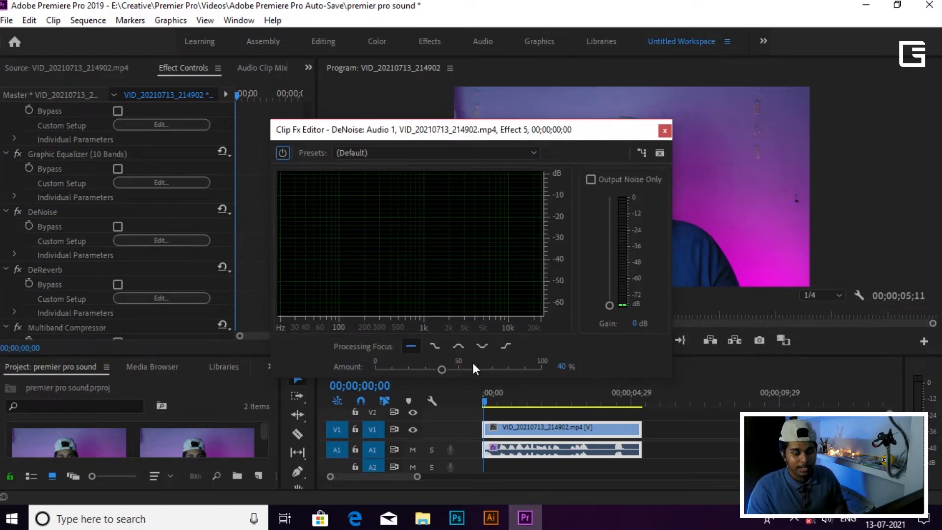
{"action": "left_click_drag", "start_coordinate": [439, 369], "coordinate": [434, 366]}
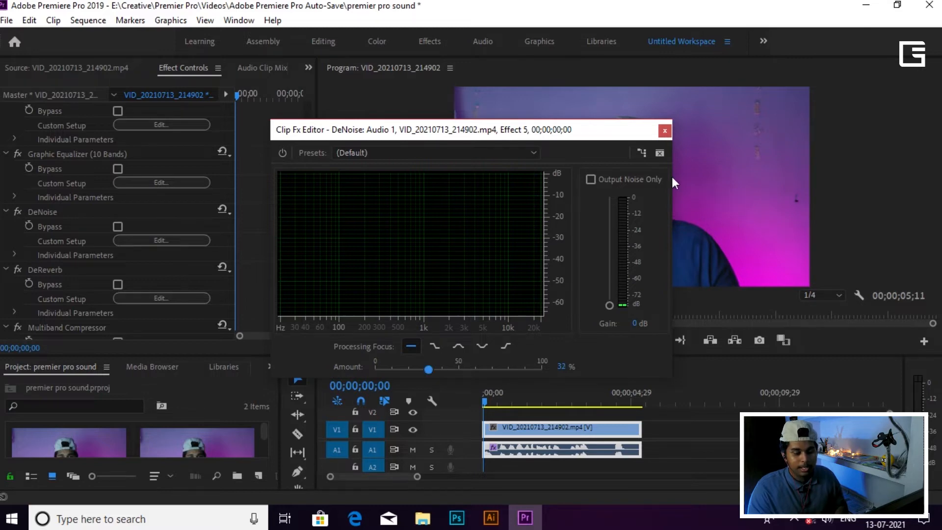
{"action": "left_click", "coordinate": [664, 130]}
- Set the DeReverb effect's amount to 35% in its custom setup
{"action": "scroll", "coordinate": [60, 263], "scroll_direction": "down", "scroll_amount": 3}
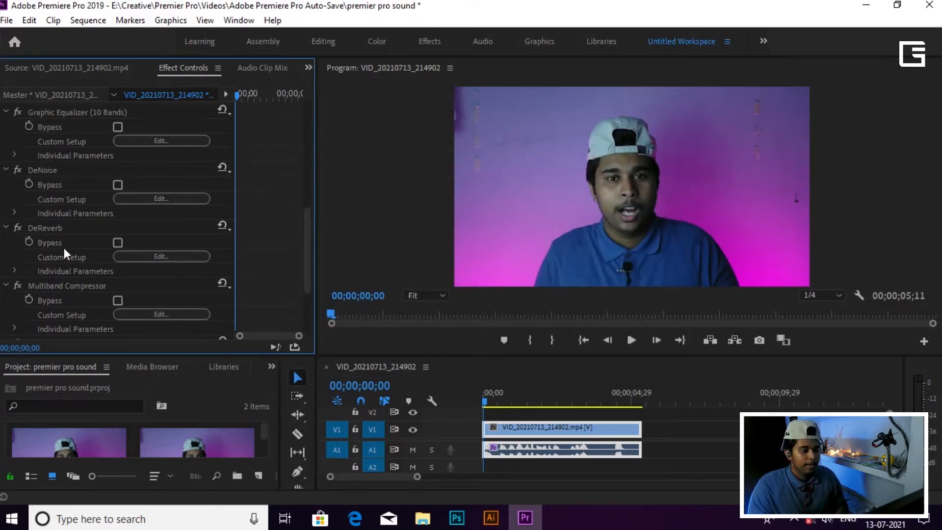
{"action": "left_click", "coordinate": [155, 255]}
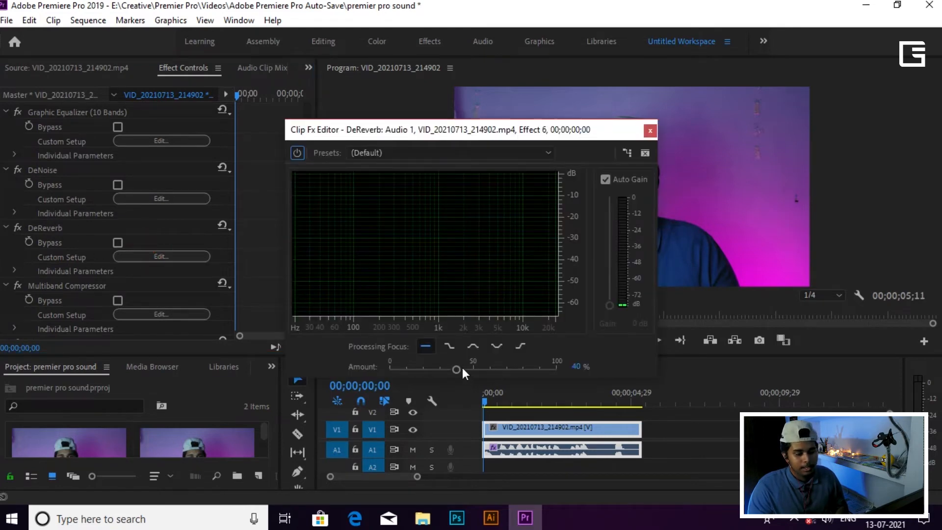
{"action": "left_click_drag", "start_coordinate": [457, 369], "coordinate": [450, 369]}
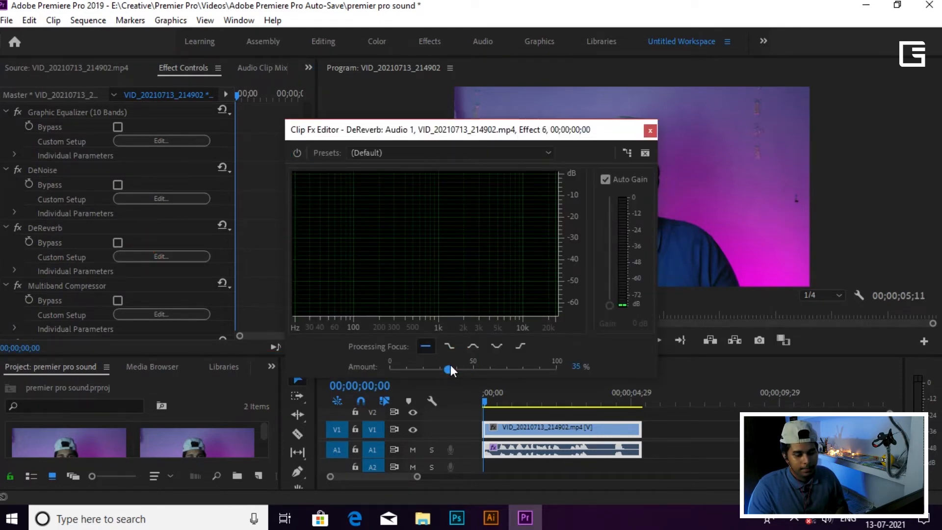
{"action": "left_click", "coordinate": [650, 130]}
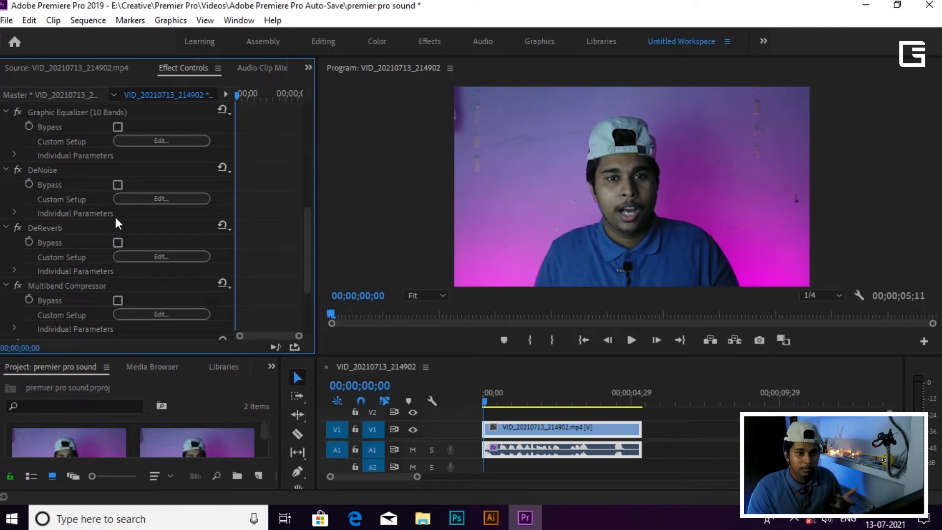
- Apply the Broadcast preset to the Multiband Compressor in its custom setup
{"action": "scroll", "coordinate": [75, 275], "scroll_direction": "down", "scroll_amount": 2}
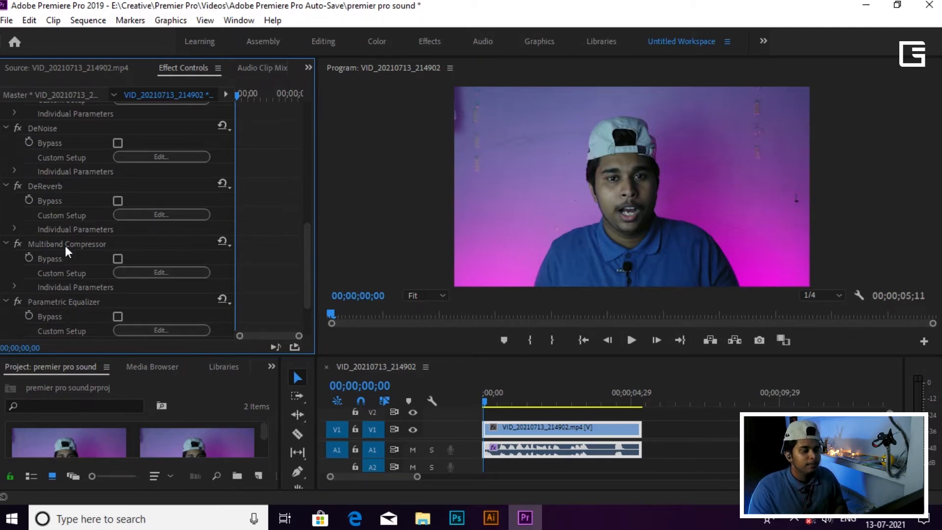
{"action": "left_click", "coordinate": [153, 271]}
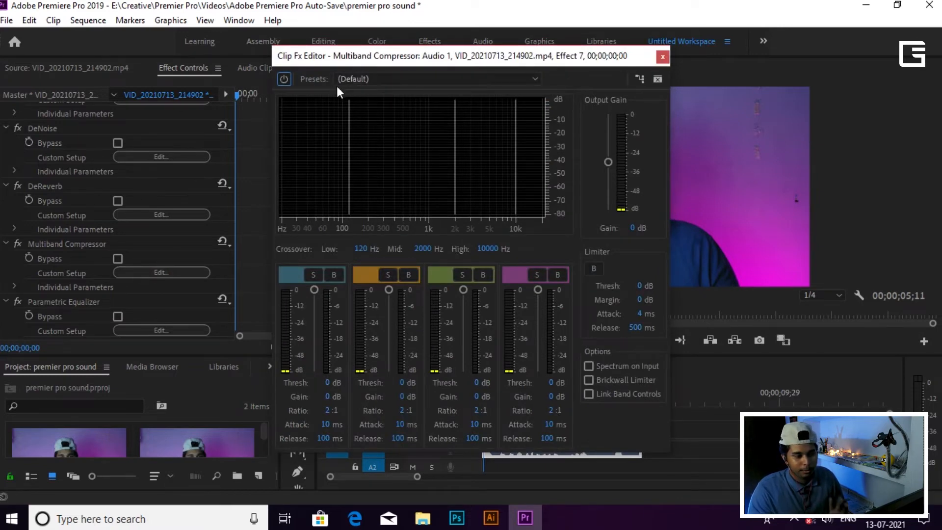
{"action": "left_click", "coordinate": [355, 78]}
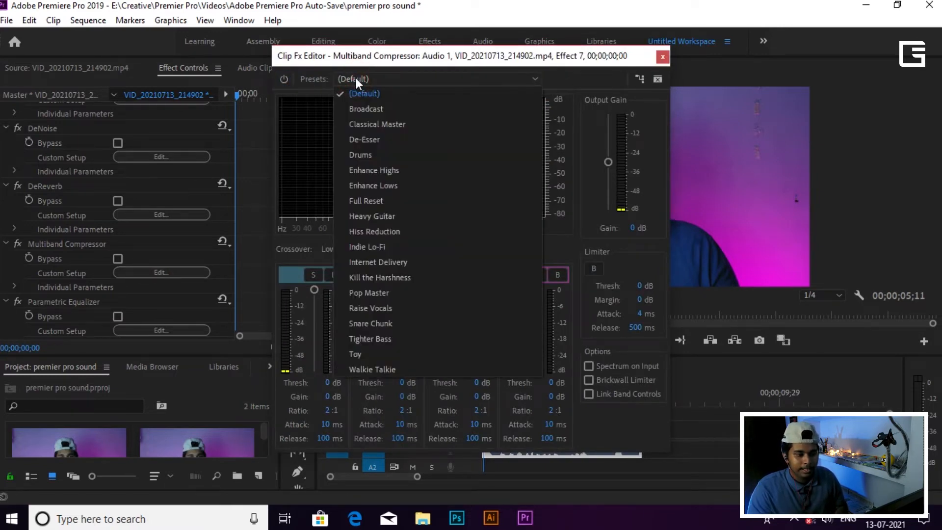
{"action": "left_click", "coordinate": [379, 108]}
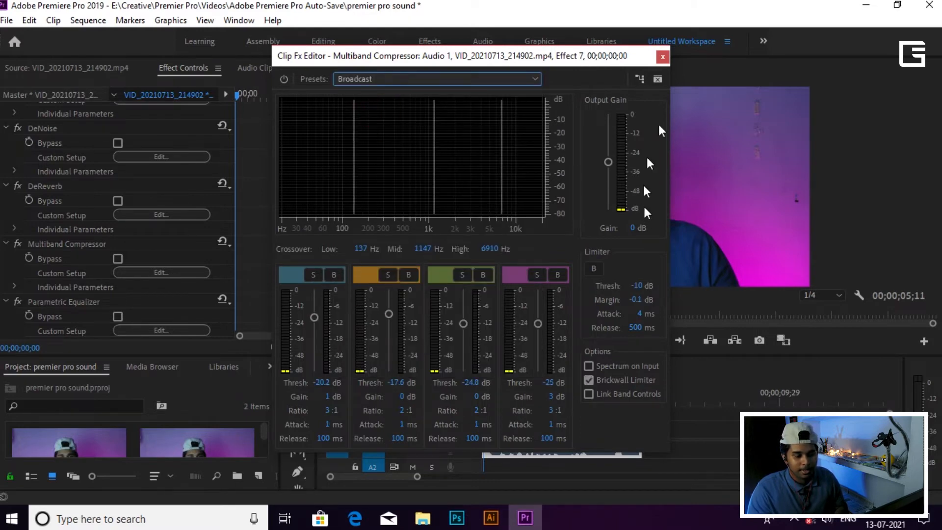
{"action": "left_click", "coordinate": [663, 57]}
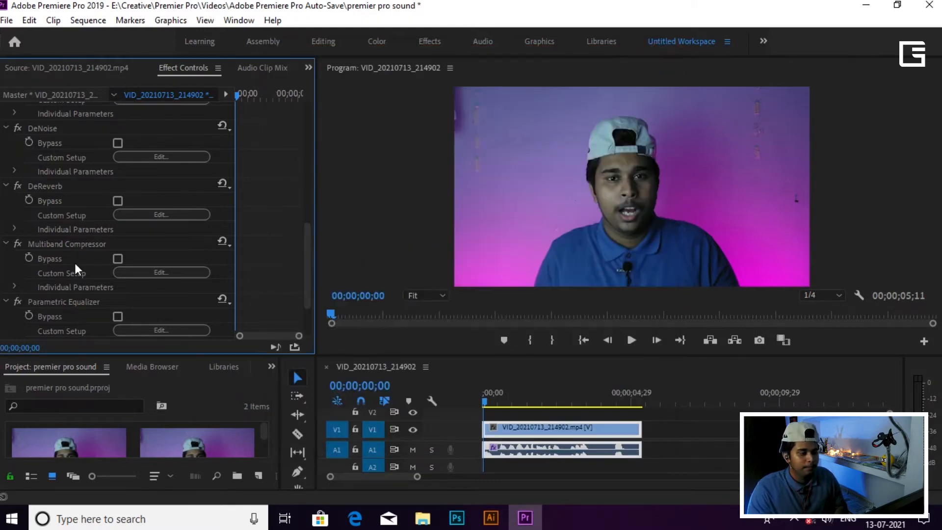
- Apply the Vocal Enhancer preset to the Parametric Equalizer and raise its low-shelf point to about 8.4 dB at 116 Hz
{"action": "scroll", "coordinate": [75, 240], "scroll_direction": "down", "scroll_amount": 1}
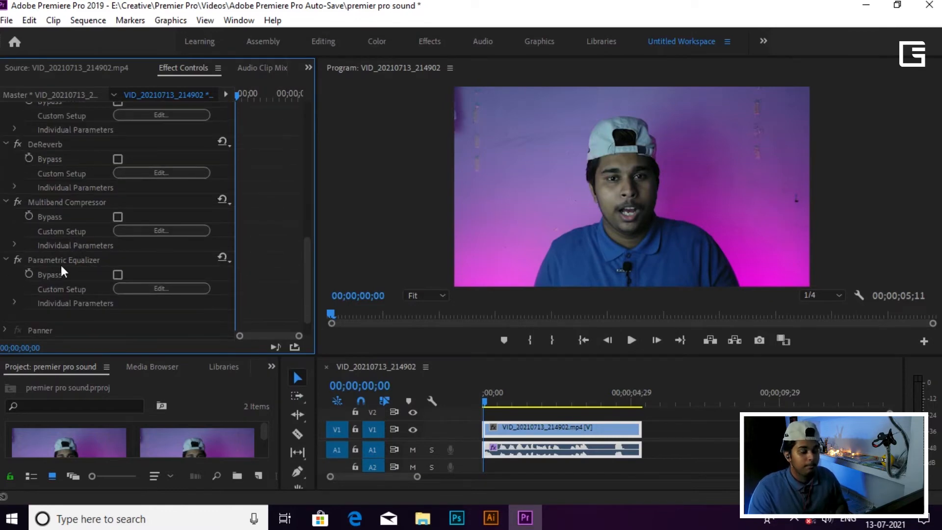
{"action": "left_click", "coordinate": [154, 288]}
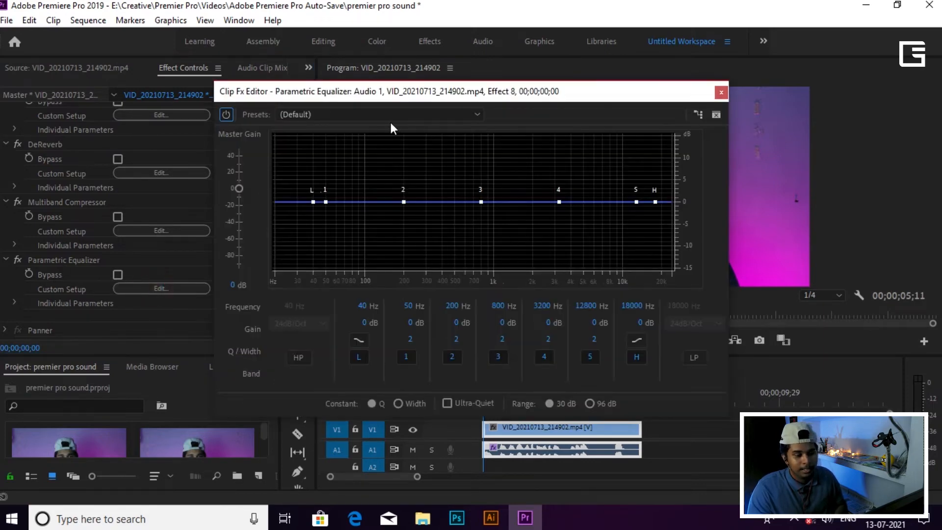
{"action": "left_click", "coordinate": [300, 110]}
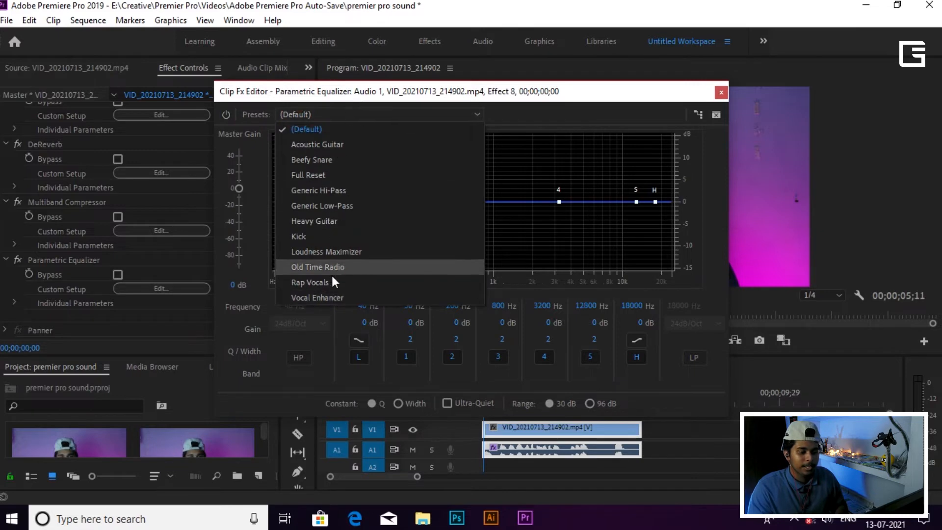
{"action": "left_click", "coordinate": [311, 112]}
{"action": "left_click", "coordinate": [322, 297]}
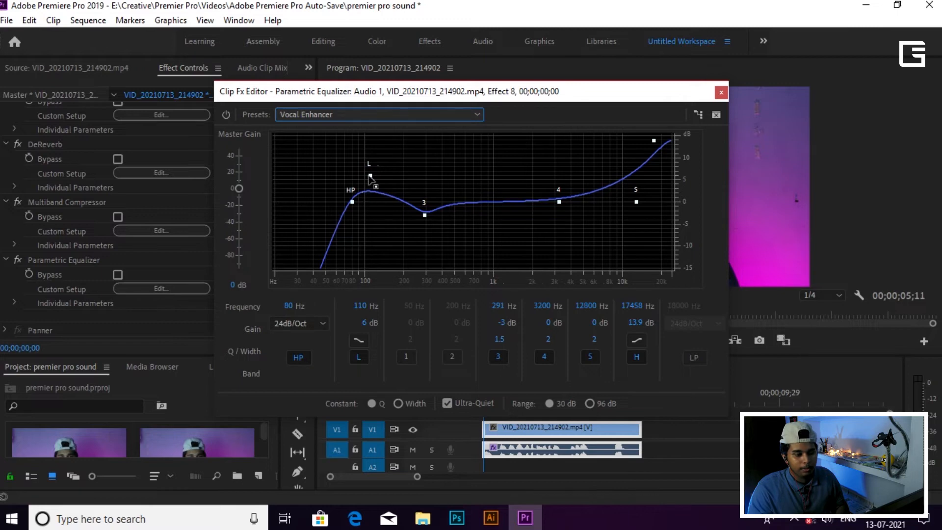
{"action": "left_click_drag", "start_coordinate": [369, 175], "coordinate": [374, 166]}
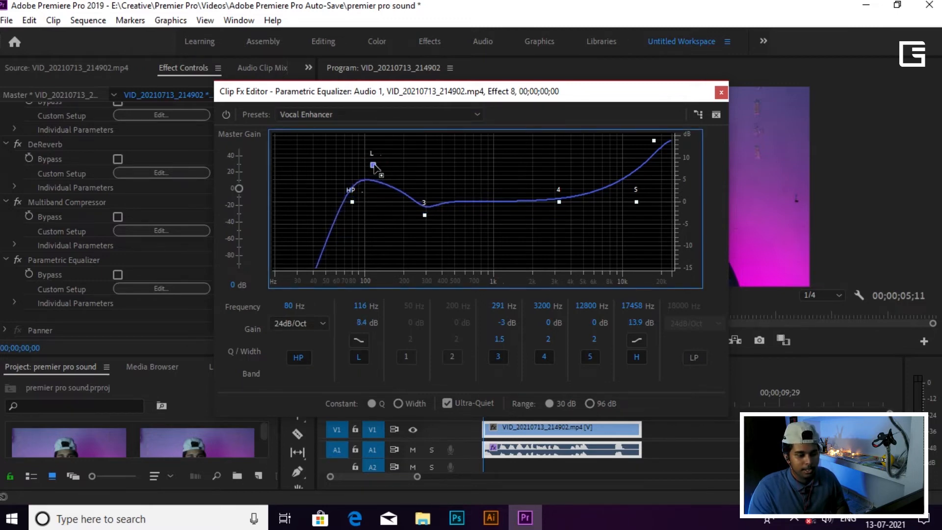
{"action": "left_click", "coordinate": [720, 92]}
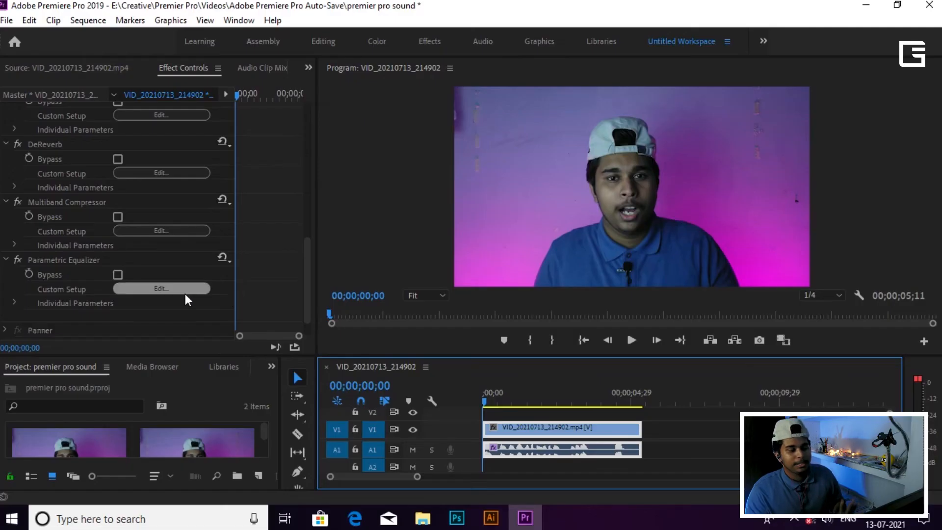
- Review the clip's list of applied audio effects from Dynamics Processing down to Parametric Equalizer
{"action": "scroll", "coordinate": [149, 265], "scroll_direction": "up", "scroll_amount": 5}
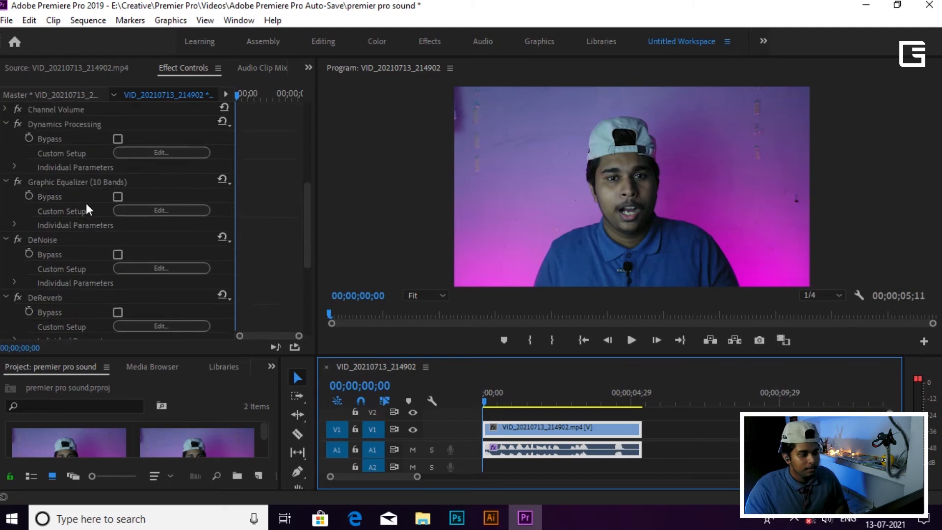
{"action": "scroll", "coordinate": [84, 167], "scroll_direction": "up", "scroll_amount": 2}
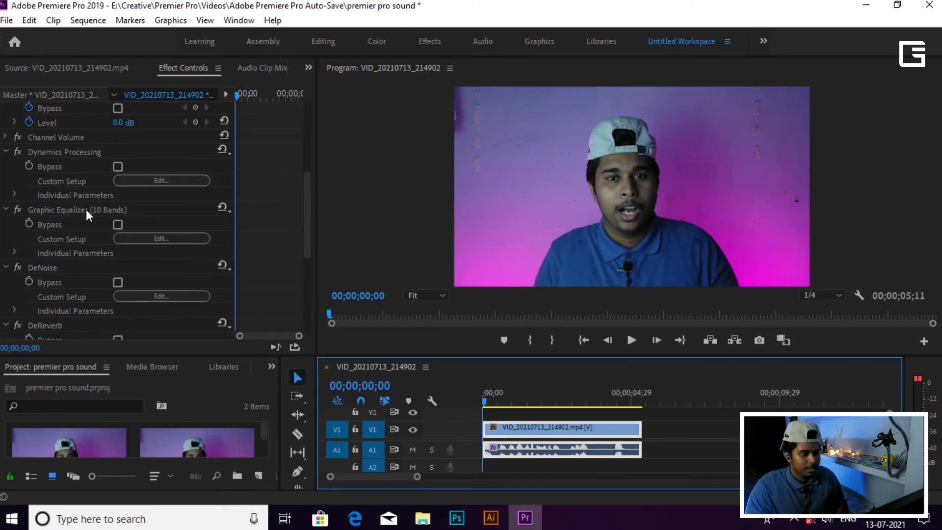
{"action": "scroll", "coordinate": [86, 214], "scroll_direction": "down", "scroll_amount": 1}
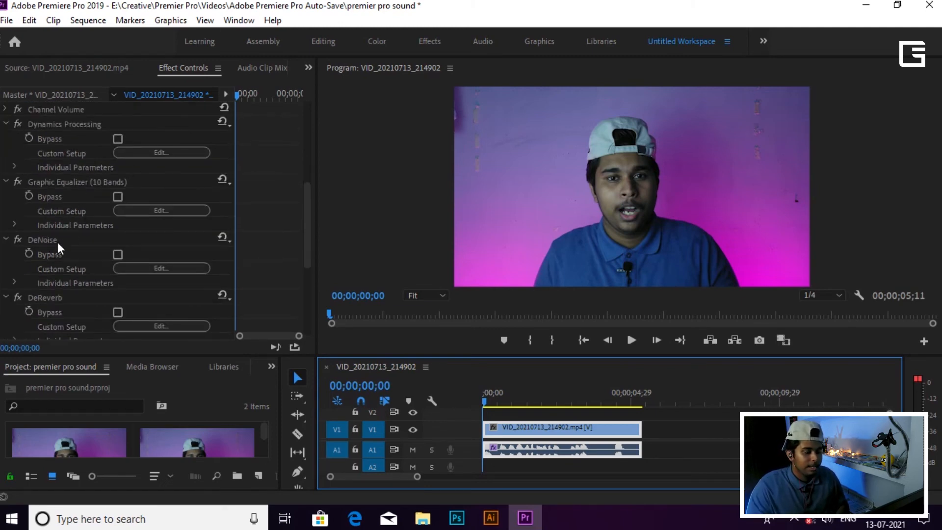
{"action": "scroll", "coordinate": [49, 255], "scroll_direction": "down", "scroll_amount": 4}
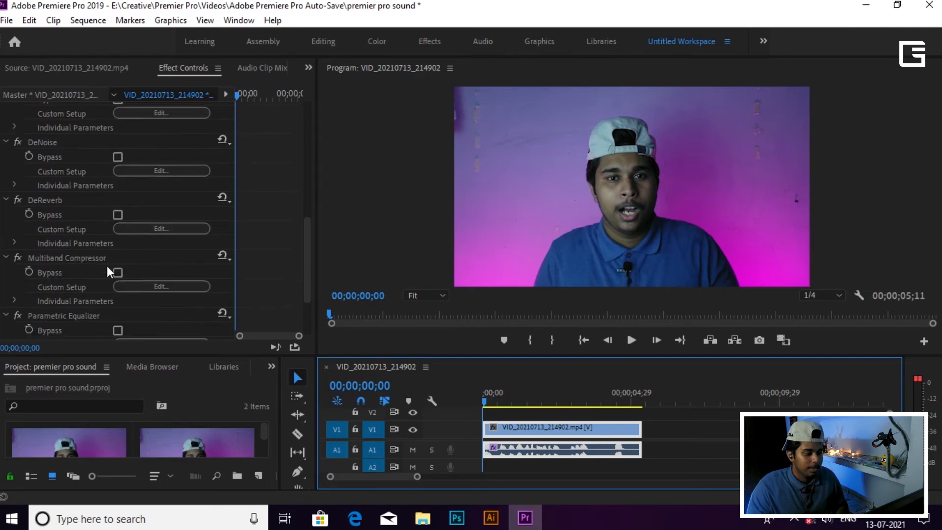
{"action": "scroll", "coordinate": [114, 267], "scroll_direction": "down", "scroll_amount": 2}
{"action": "scroll", "coordinate": [81, 290], "scroll_direction": "down", "scroll_amount": 2}
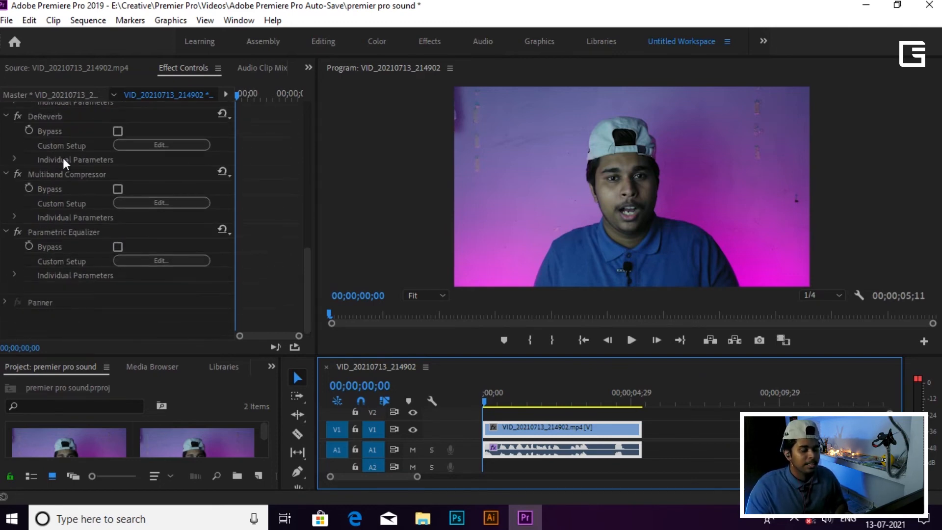